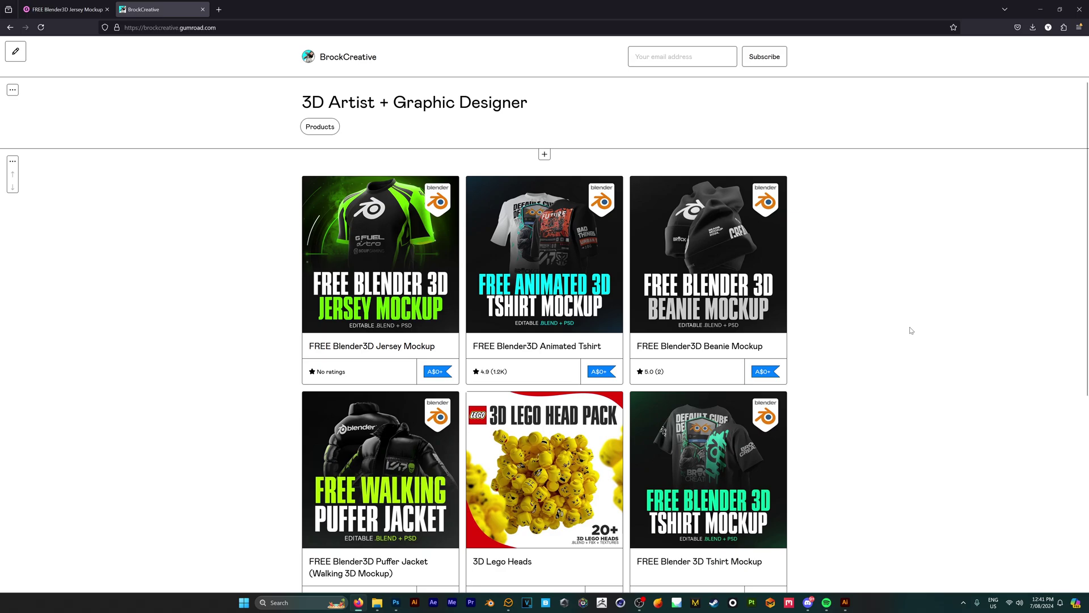
Open the FREE Blender3D Jersey Mockup product page and enter A$0 as the fair price
scroll(919, 321, down, 1)
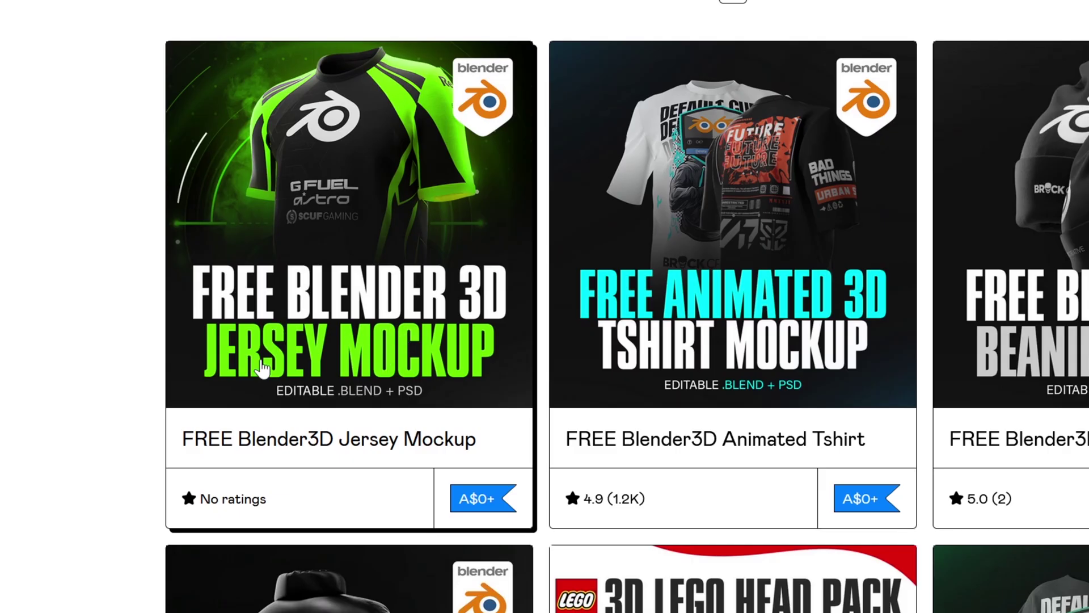
click(292, 404)
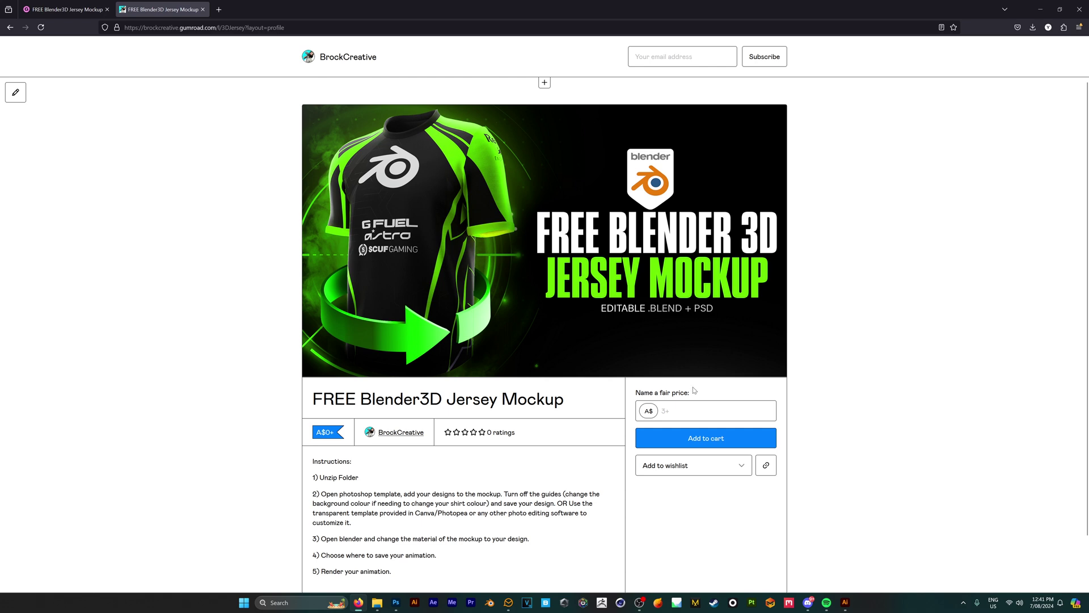
click(689, 408)
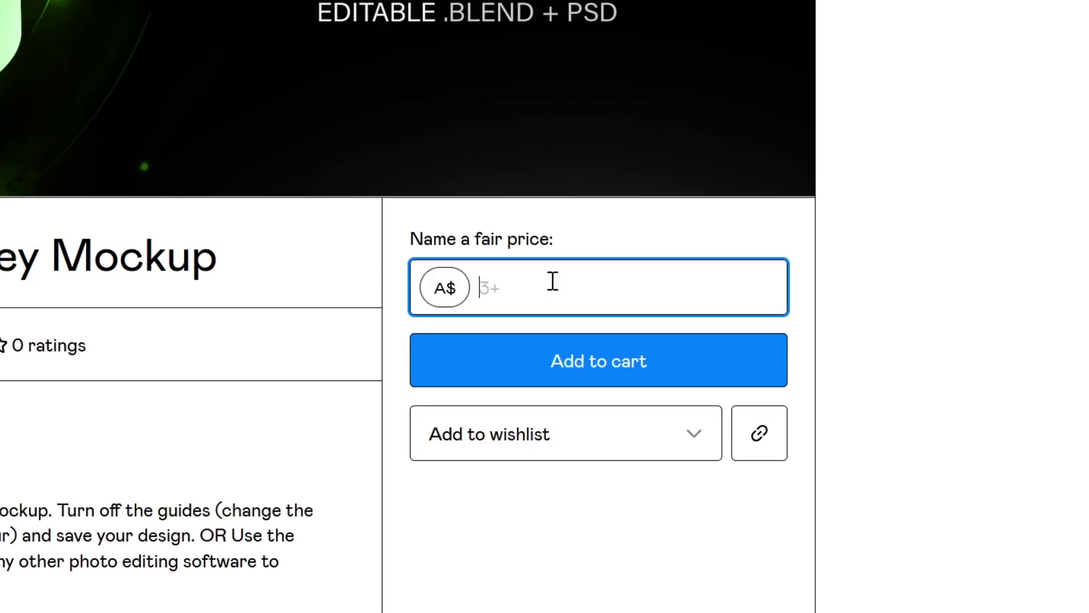
text(0)
key(BackSpace)
text(1)
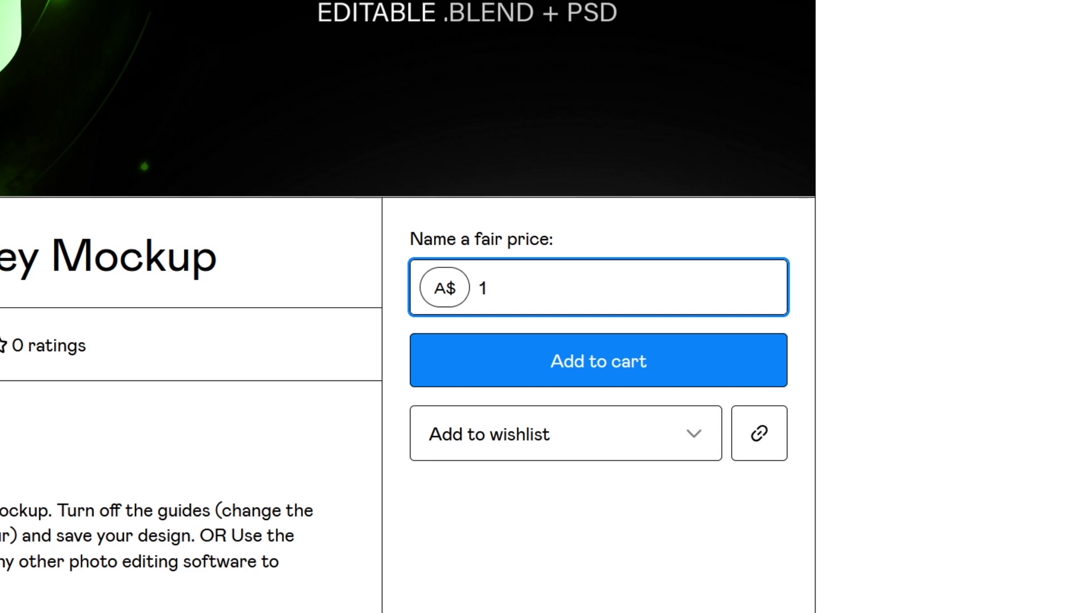
key(BackSpace)
text(2)
key(BackSpace)
text(3)
key(BackSpace)
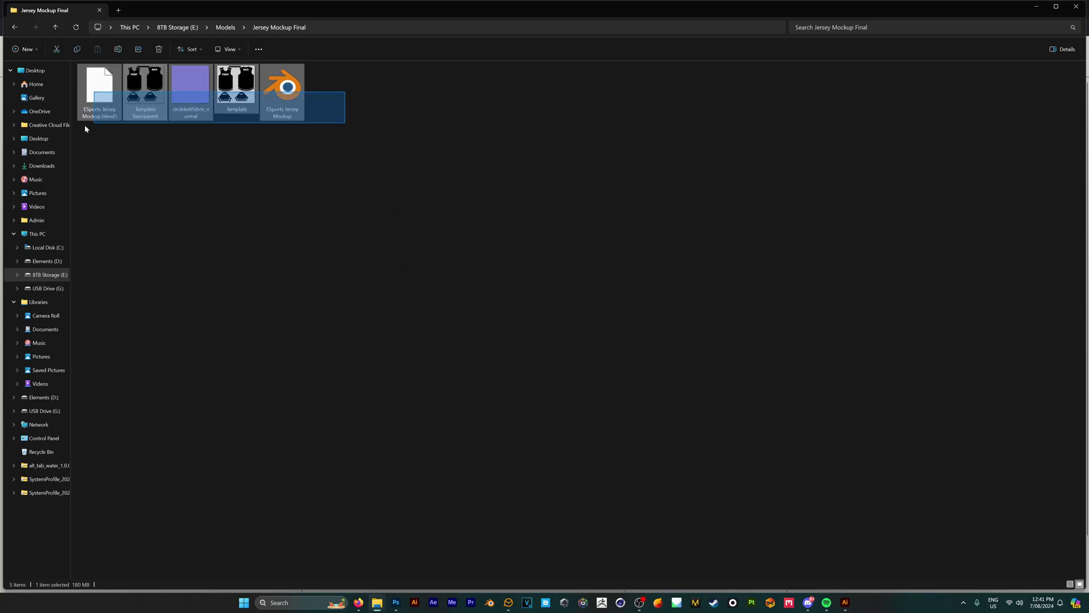
Open the ESports Jersey Mockup Blender file from the Jersey Mockup Final folder and show the viewport in Rendered shading
drag(85, 129, 75, 133)
click(74, 91)
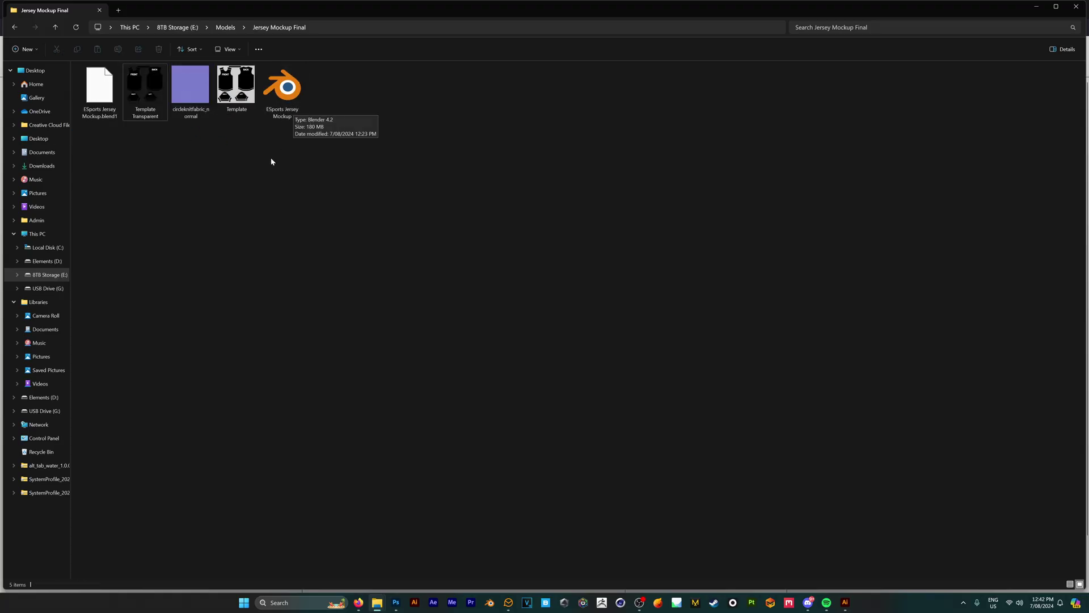
double_click(278, 111)
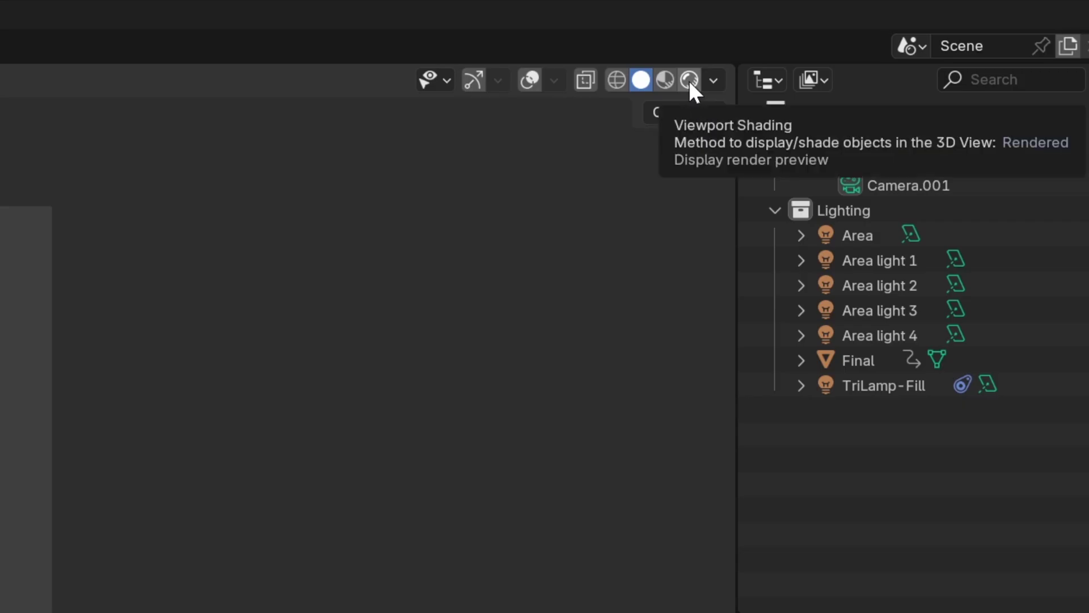
click(688, 79)
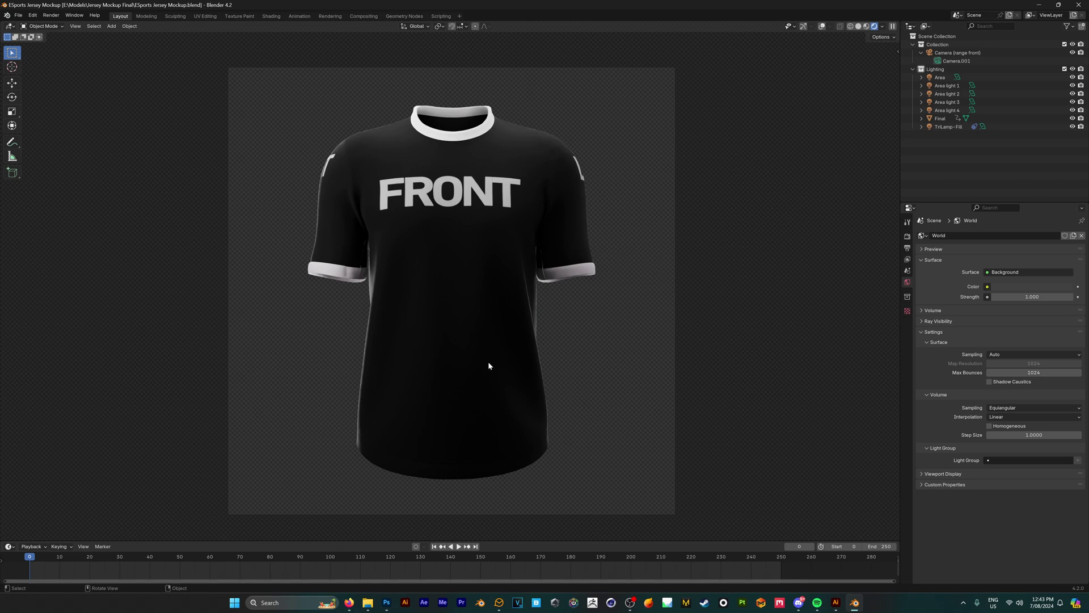
Open the Template file from the Jersey Mockup Final folder in Photoshop
click(368, 602)
click(156, 554)
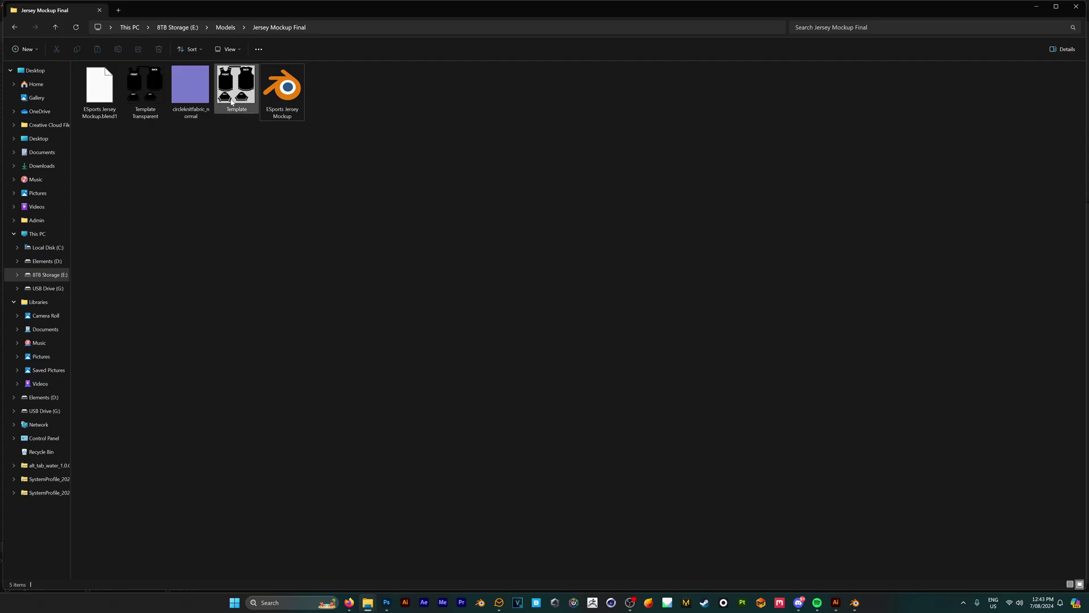
click(232, 101)
double_click(235, 99)
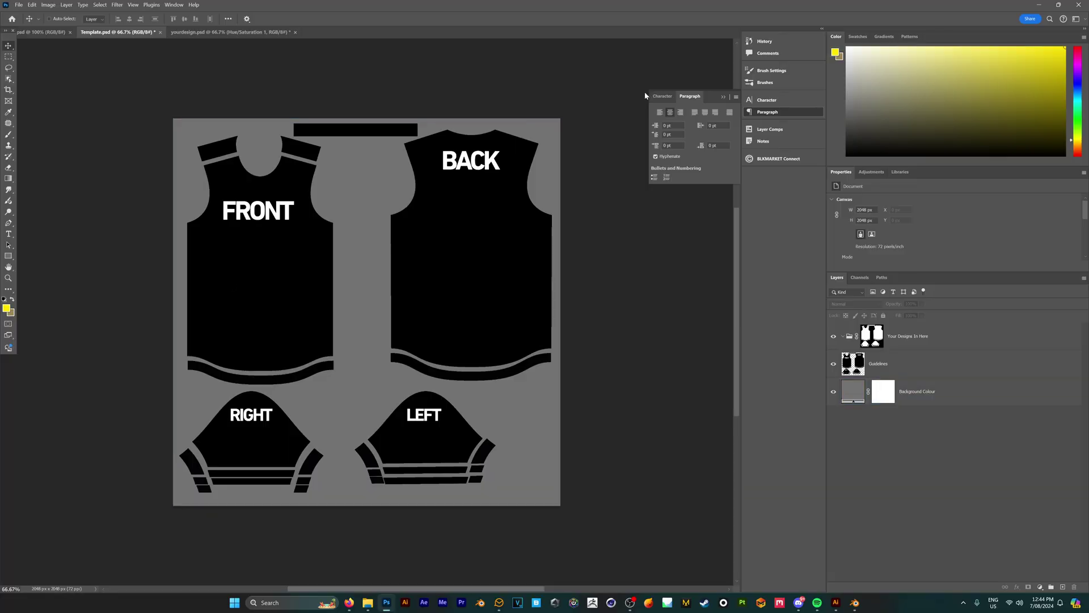
click(388, 305)
click(522, 296)
click(437, 496)
View the Template Transparent image from the Jersey Mockup Final folder, and return to the template in Photoshop
click(368, 602)
click(143, 113)
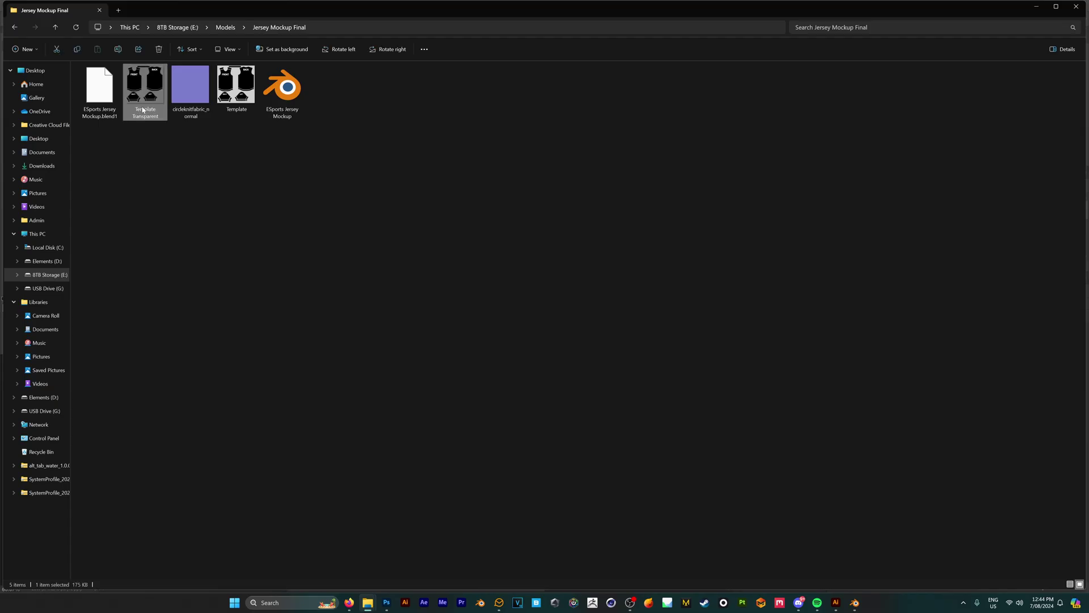
double_click(143, 111)
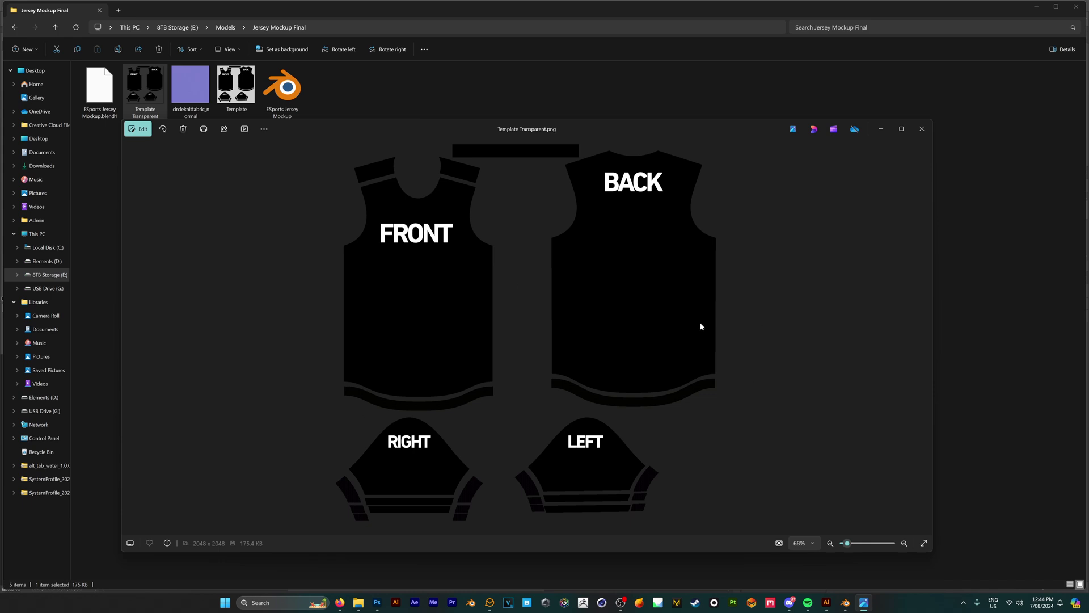
key(alt+Tab)
click(484, 288)
click(493, 328)
click(461, 335)
ctrl+click(461, 386)
ctrl+click(459, 440)
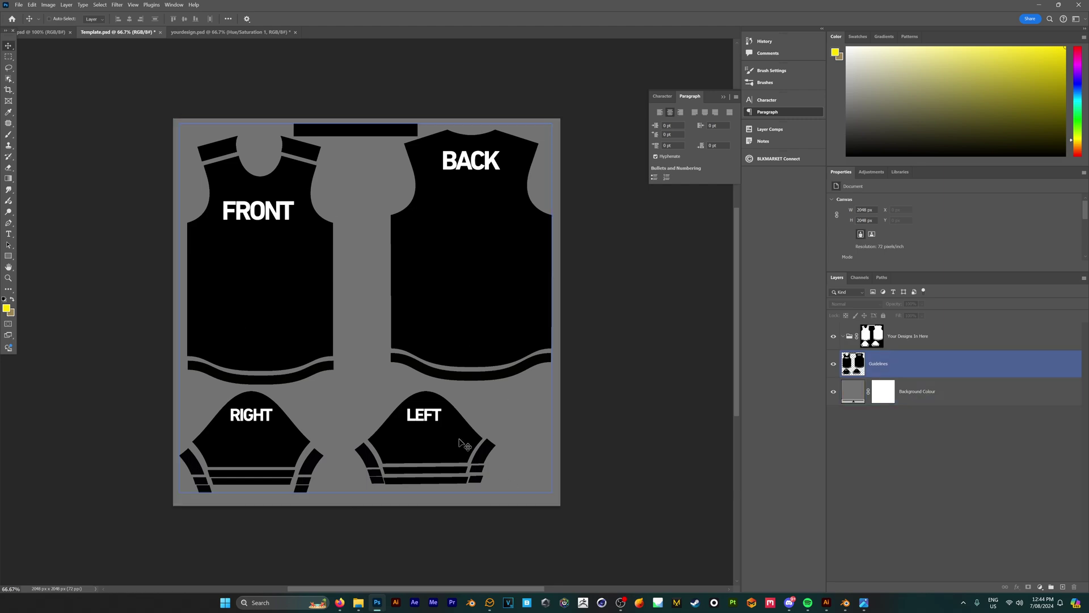
ctrl+click(445, 385)
ctrl+click(428, 299)
ctrl+click(692, 411)
click(287, 208)
Copy the Hue/Saturation 1 design layer from yourdesign.psd into Template.psd and place it roughly over the jersey pieces
key(ctrl+Tab)
drag(438, 329, 130, 33)
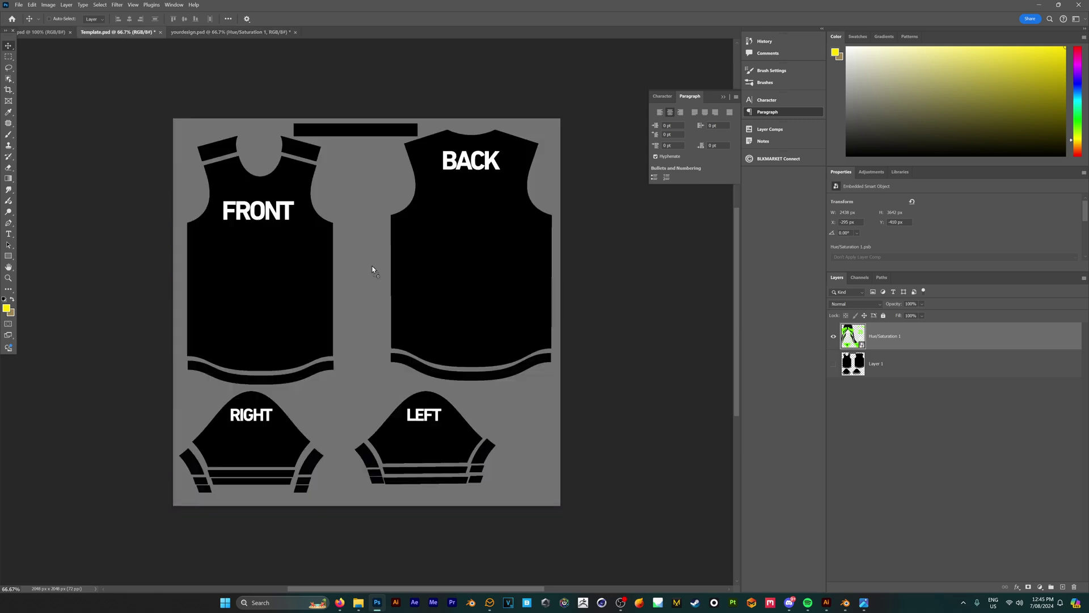
drag(372, 268, 371, 264)
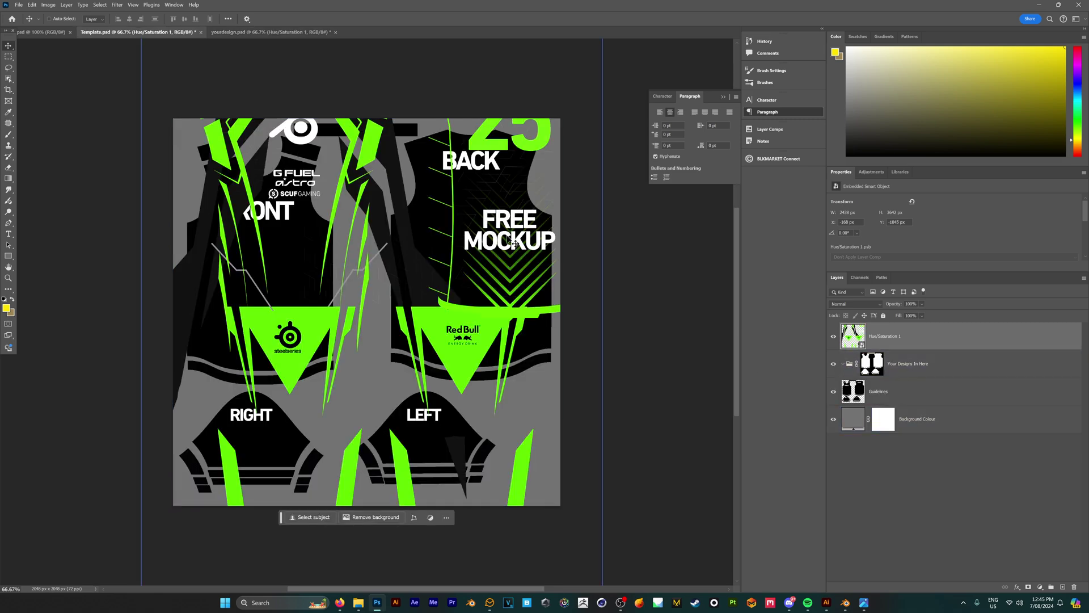
drag(514, 242, 475, 299)
Put the Hue/Saturation 1 layer inside the Your Designs In Here group and align the design with the front, back and sleeve pieces
click(936, 391)
click(951, 364)
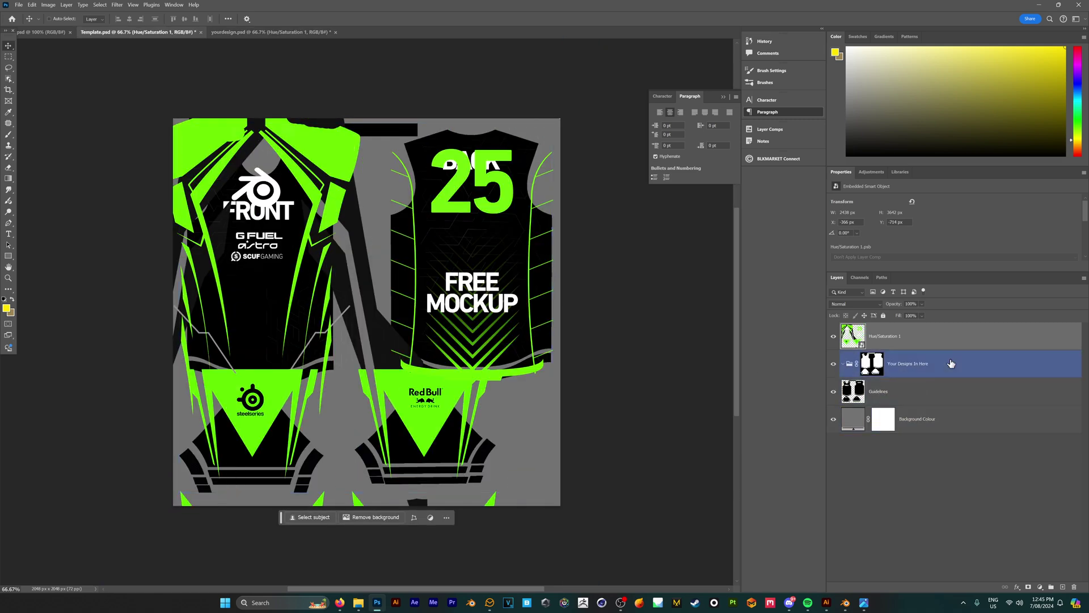
drag(901, 338, 912, 367)
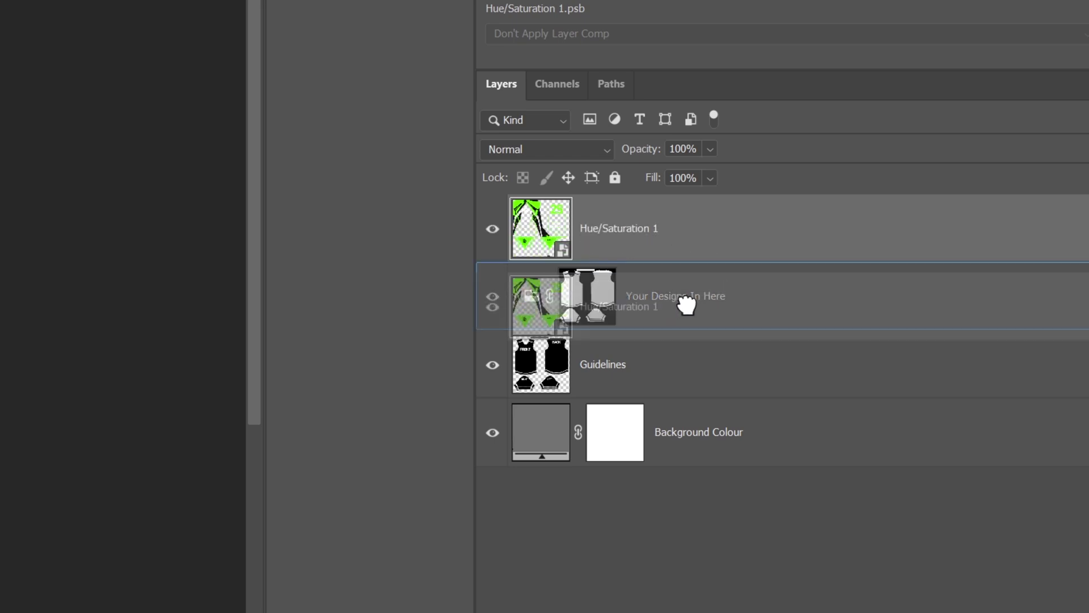
drag(687, 305, 685, 297)
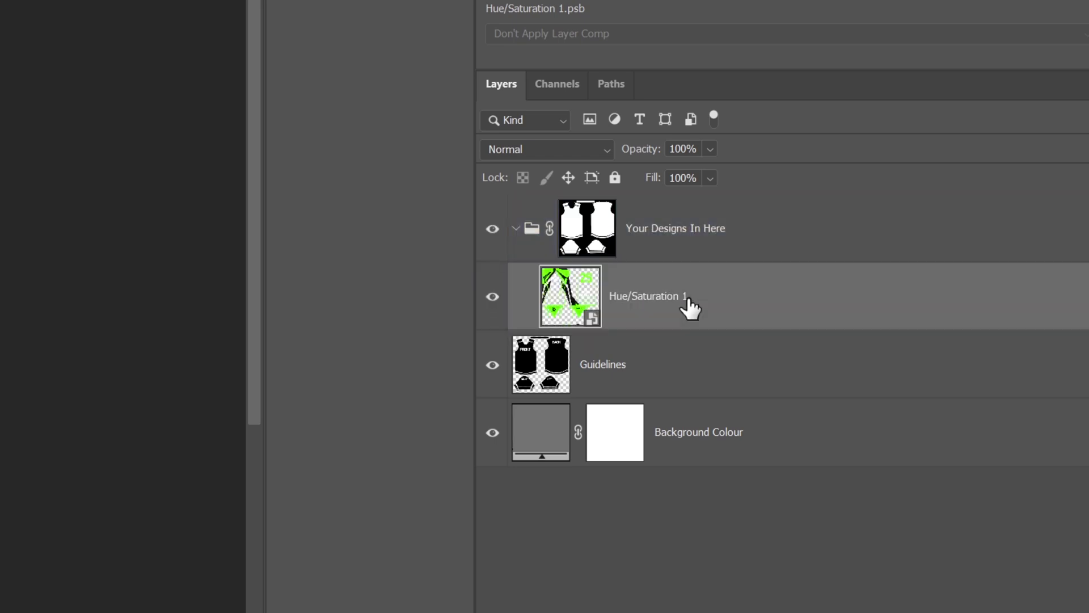
drag(487, 296, 435, 325)
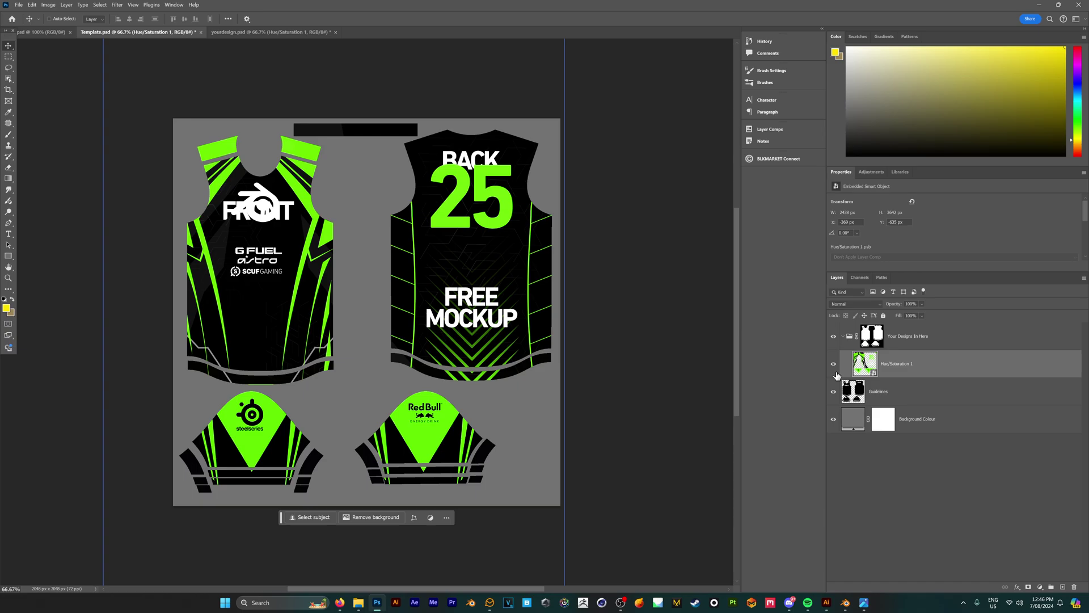
Hide the Guidelines layer and set the Background Colour fill layer to black (000000)
click(839, 391)
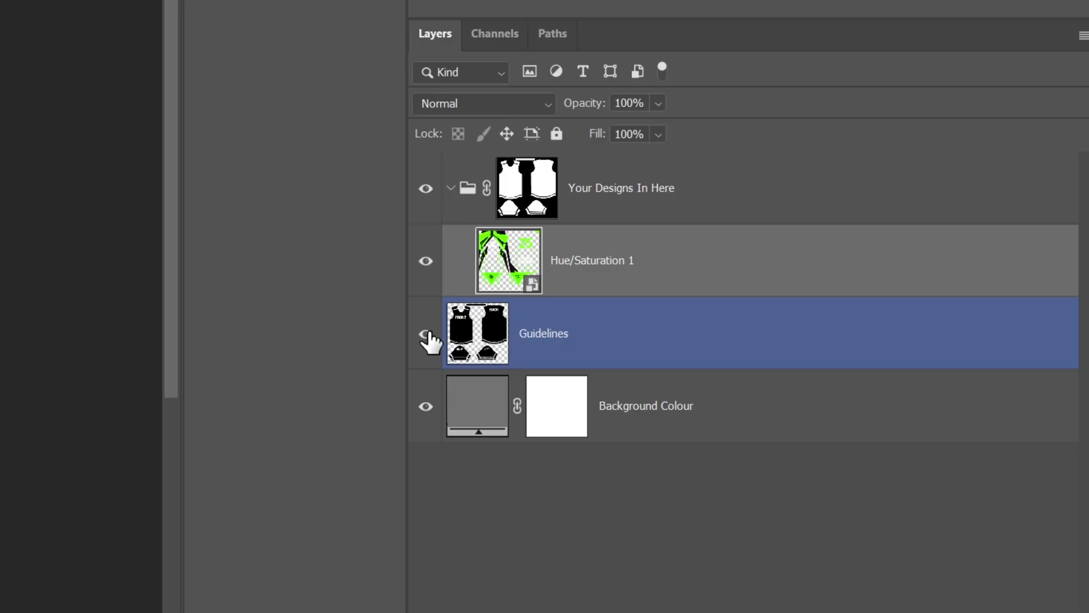
click(426, 335)
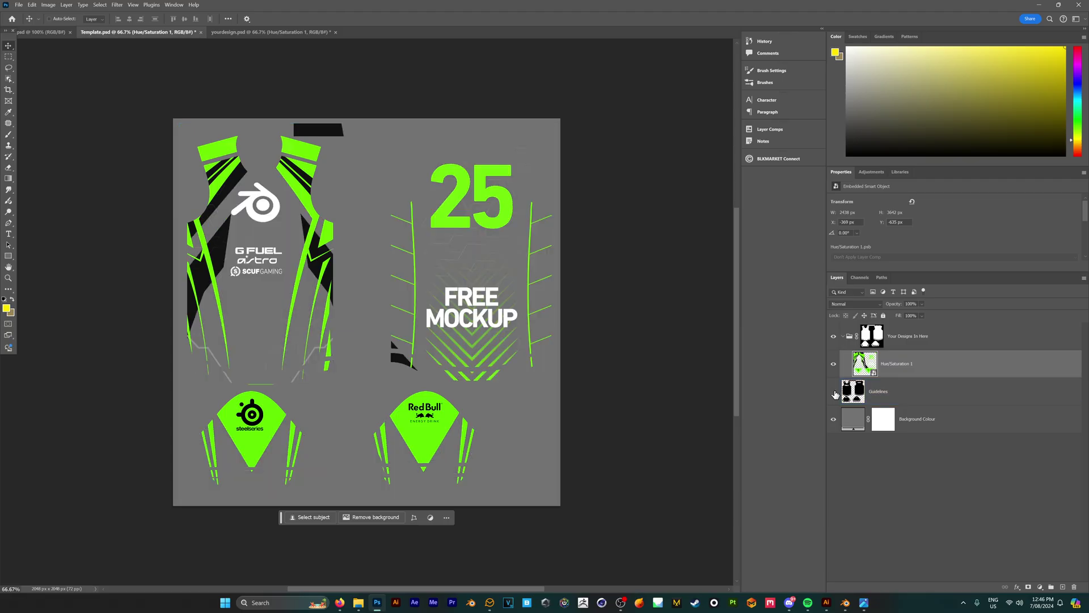
click(901, 429)
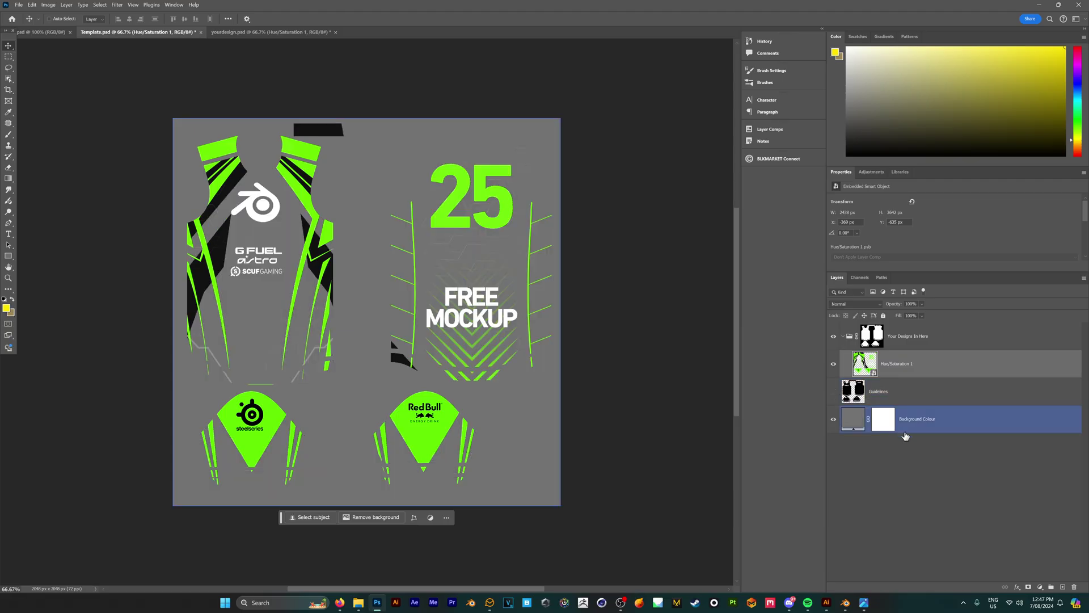
double_click(856, 420)
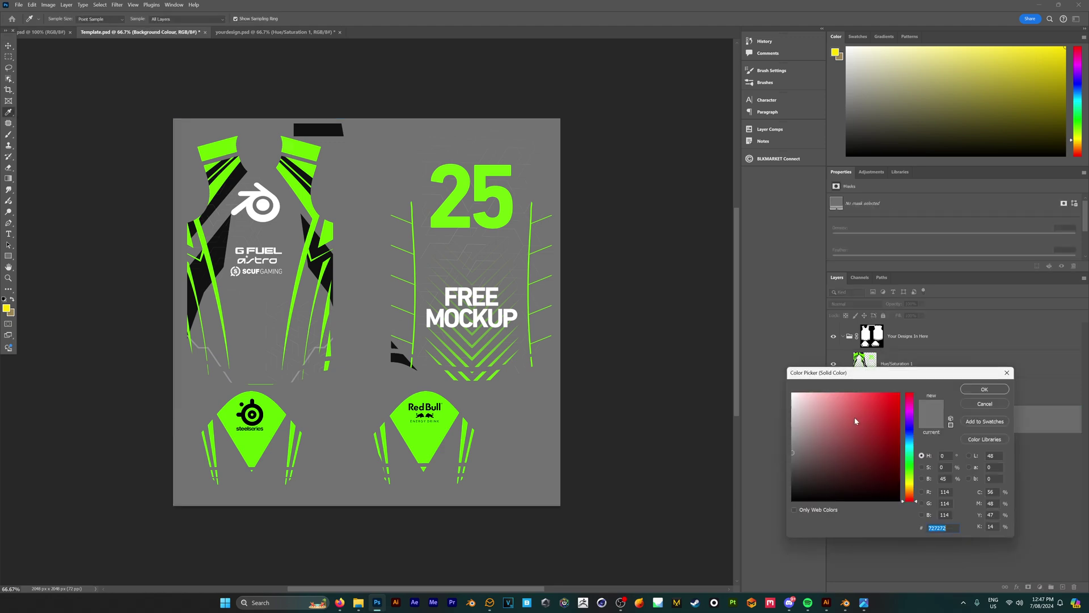
drag(865, 426, 927, 356)
drag(908, 416, 911, 386)
drag(806, 481, 790, 514)
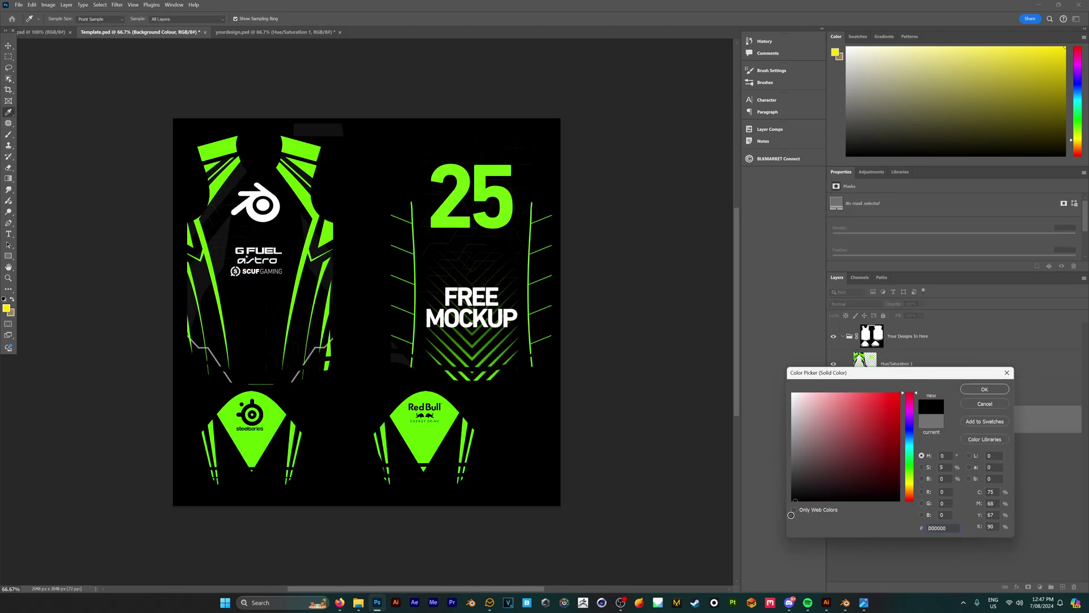
key(Return)
key(v)
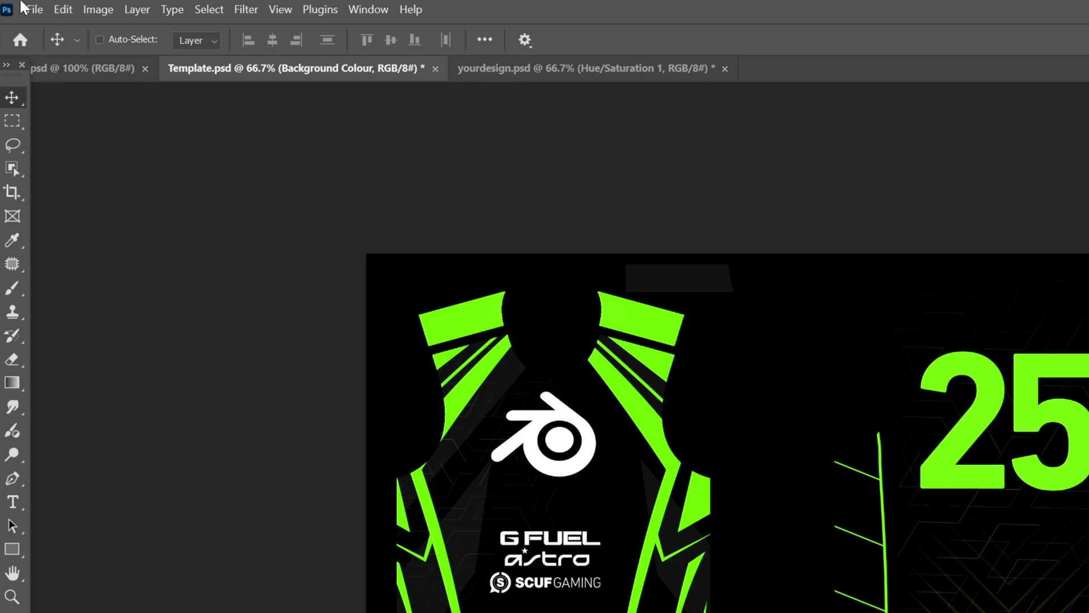
Export the finished template as a PNG named BrockCreative Design in the Jersey Mockup Final folder
click(25, 8)
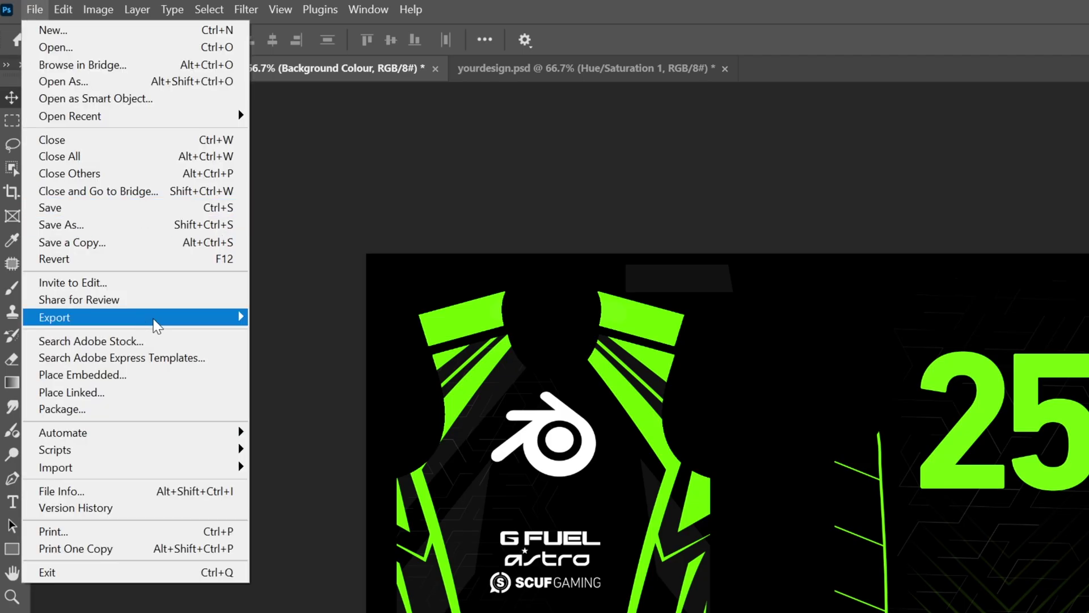
mouse_move(151, 317)
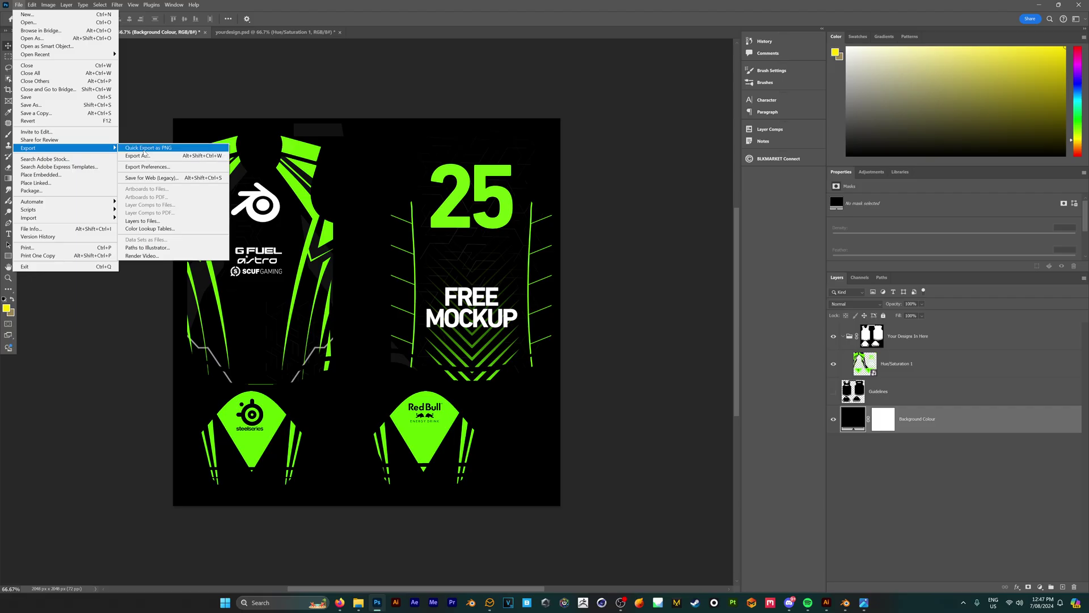
click(146, 148)
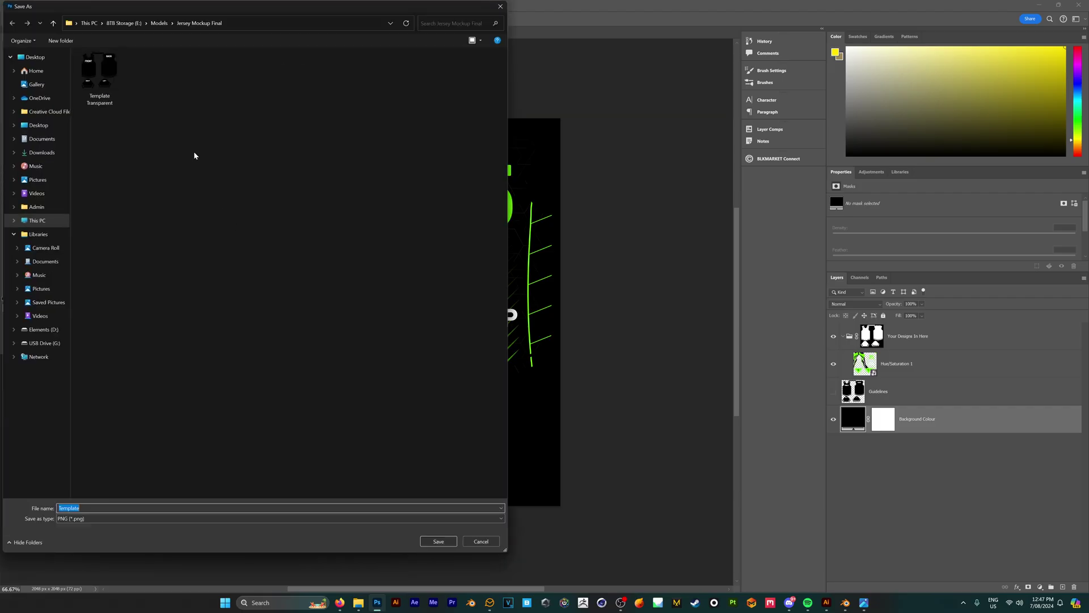
text(BrockCreative Design)
click(445, 543)
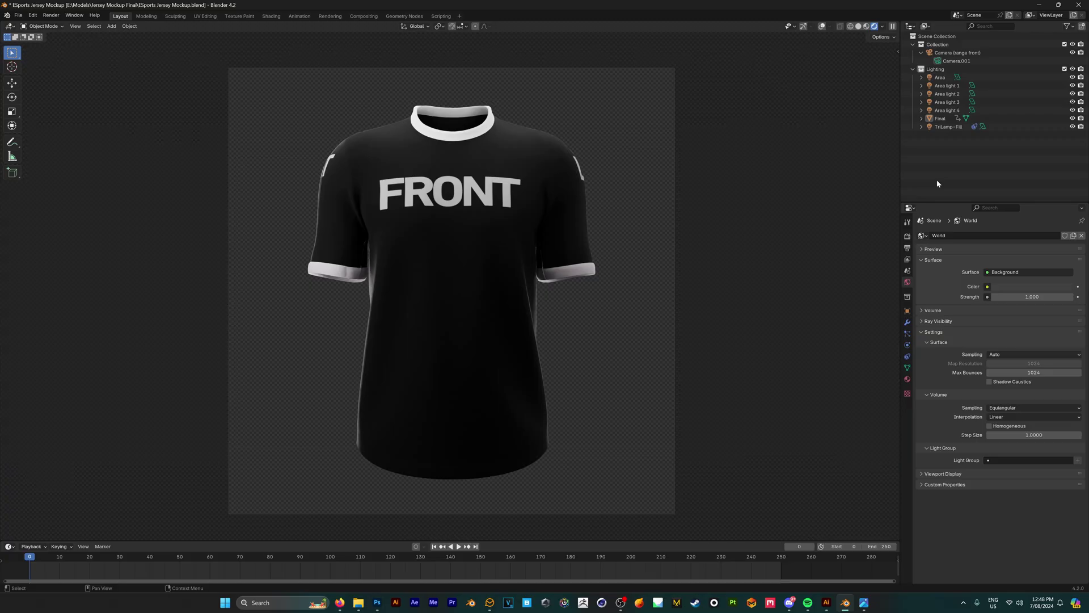
In Blender, select the jersey and replace the Front material's Base Color image with BrockCreative Design.png
click(534, 164)
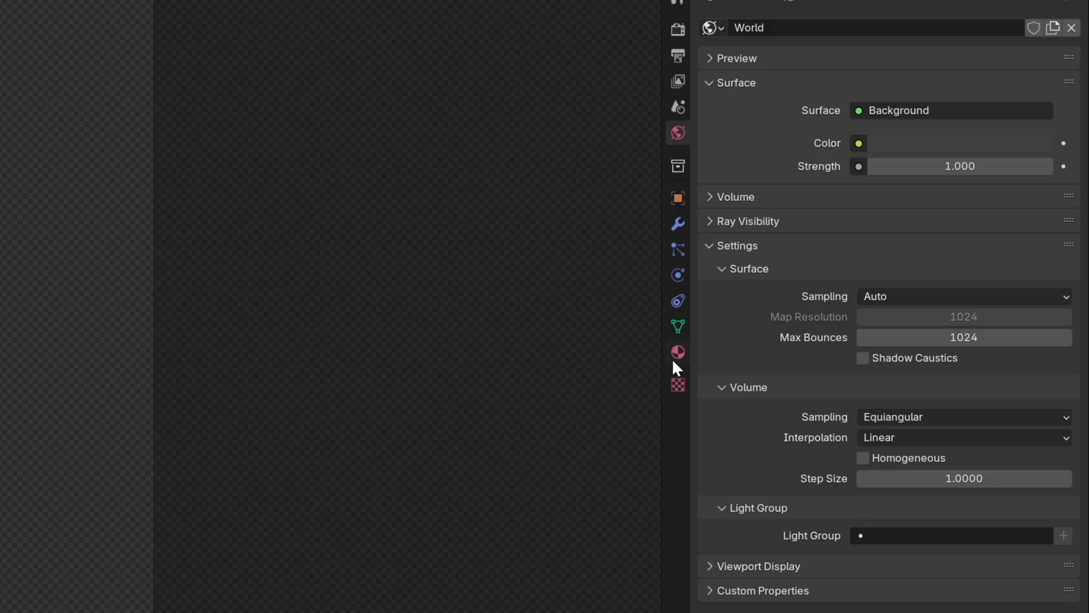
click(905, 381)
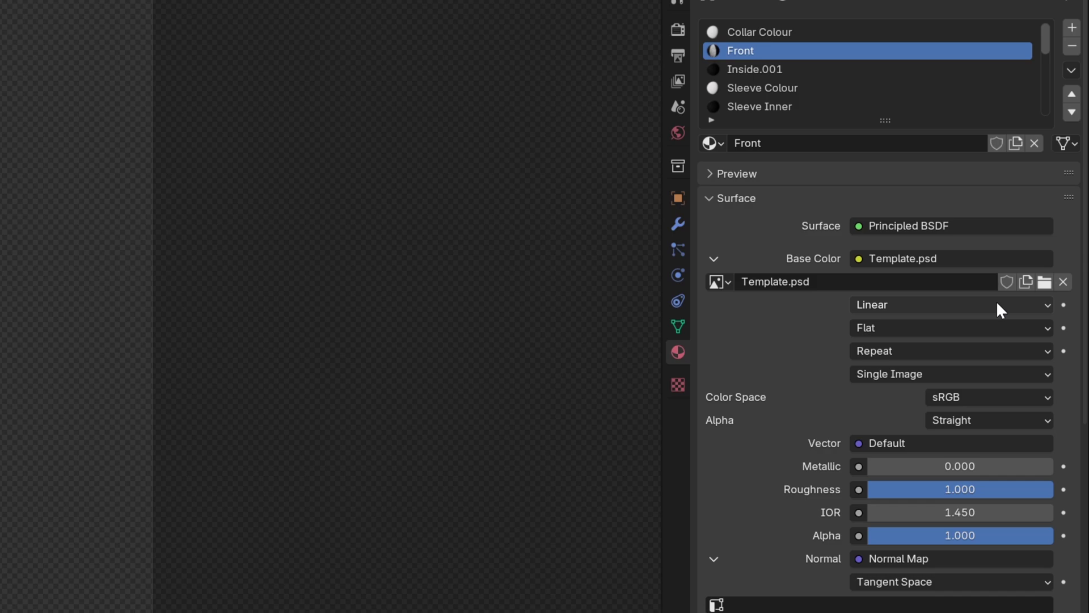
click(1044, 283)
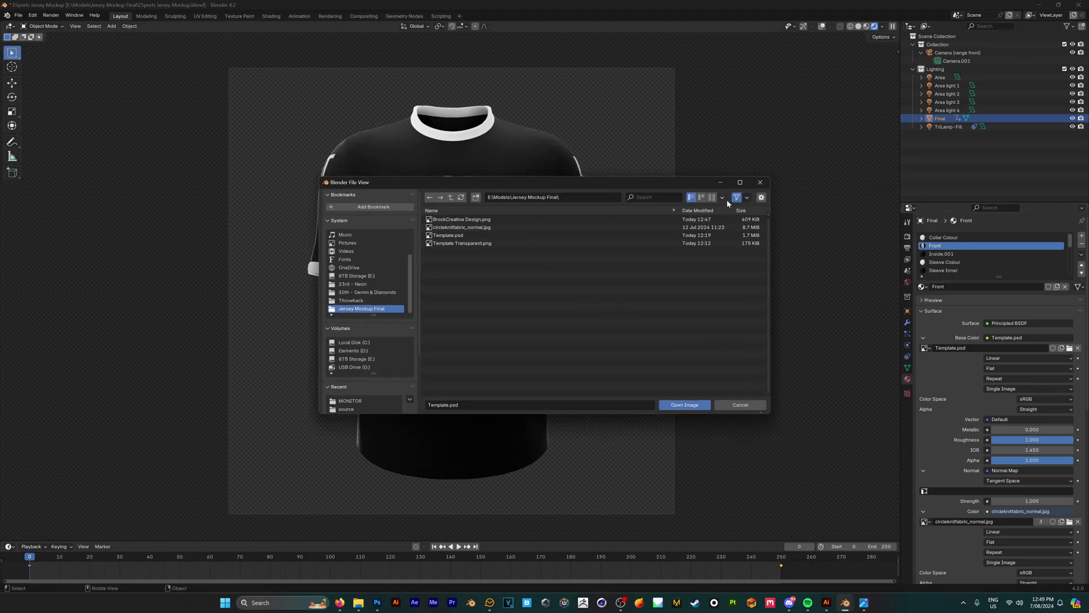
click(716, 197)
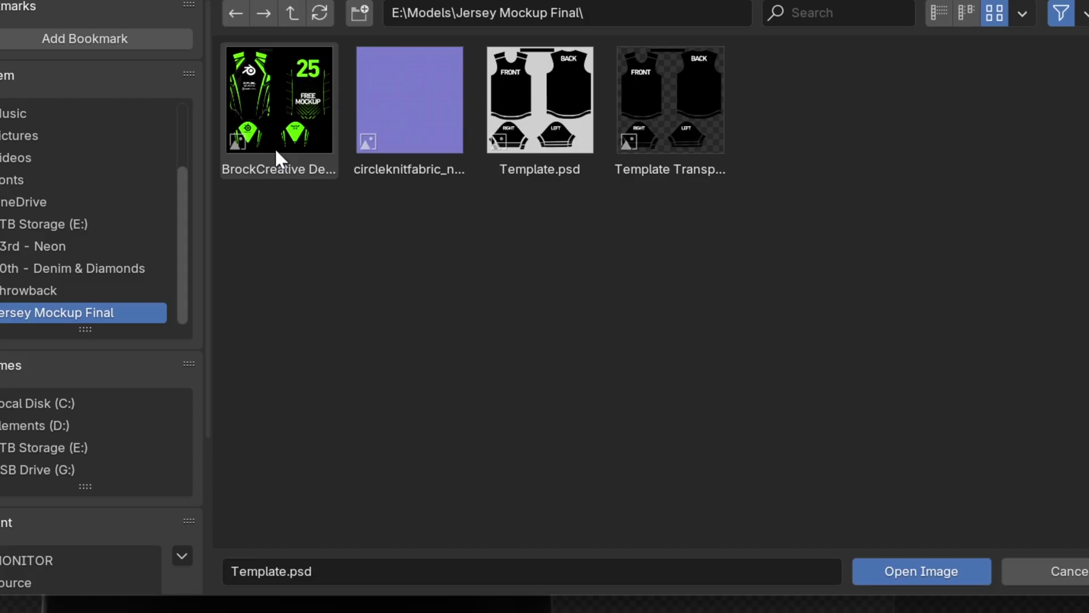
click(439, 257)
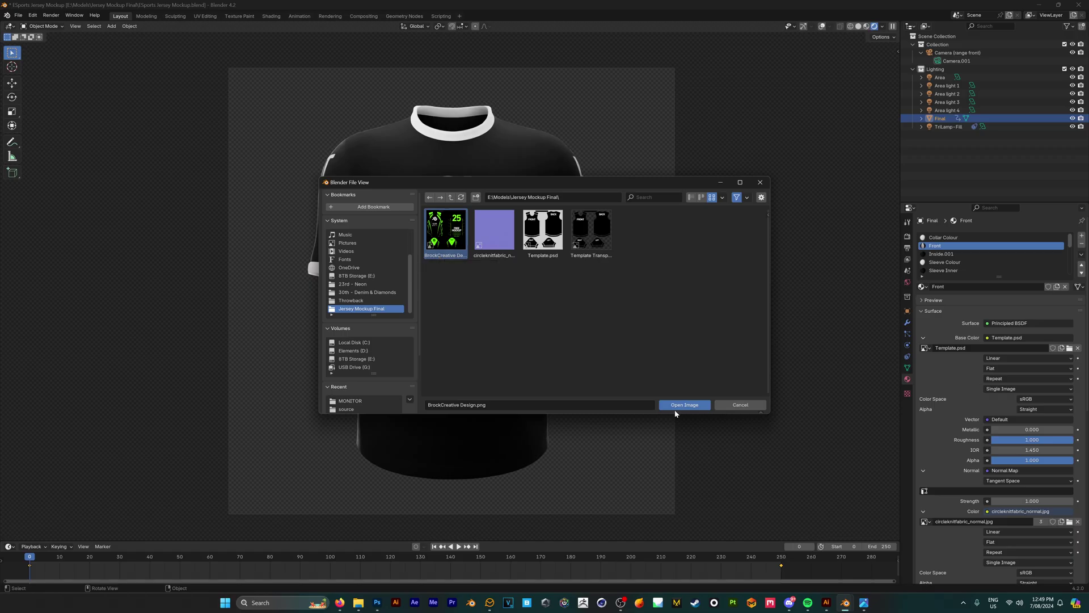
click(677, 407)
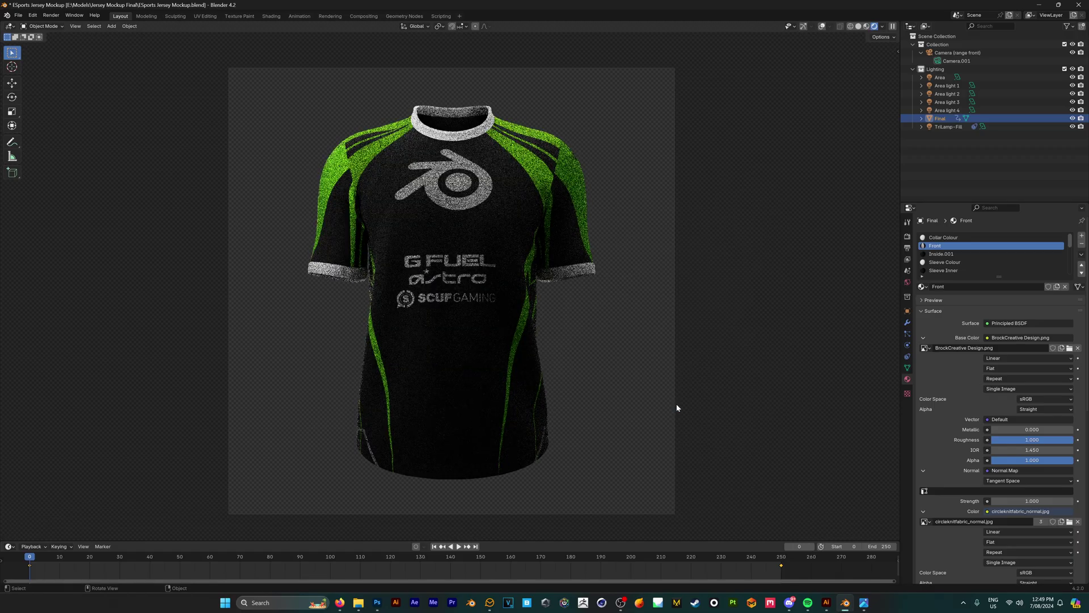
Undo the image replacement in the Front material's Base Color
key(ctrl+z)
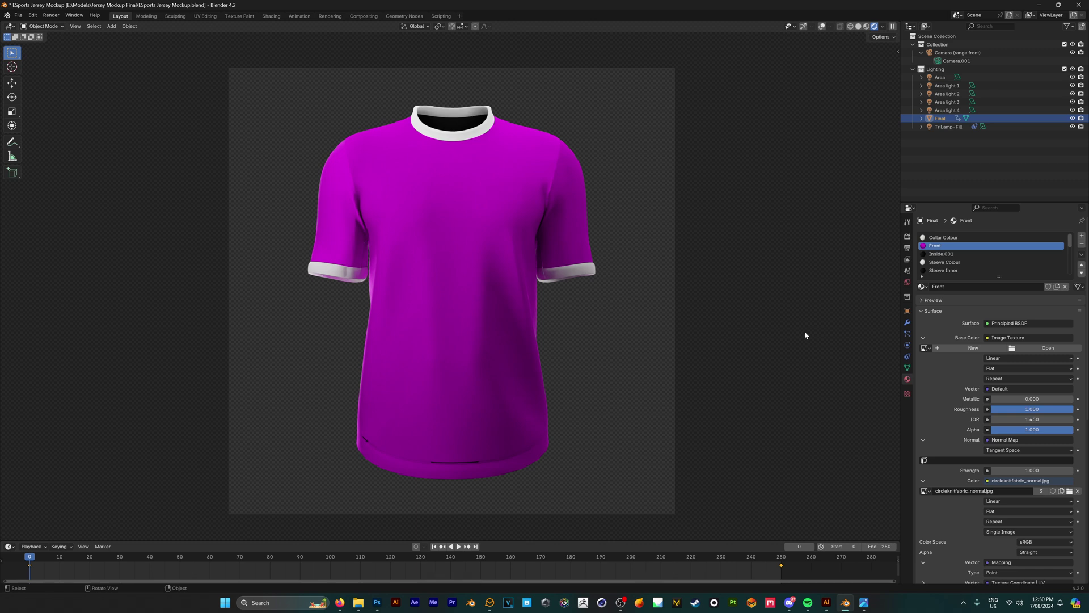
Load BrockCreative Design.png as the Base Color image of the jersey's Front material
click(1038, 348)
double_click(437, 229)
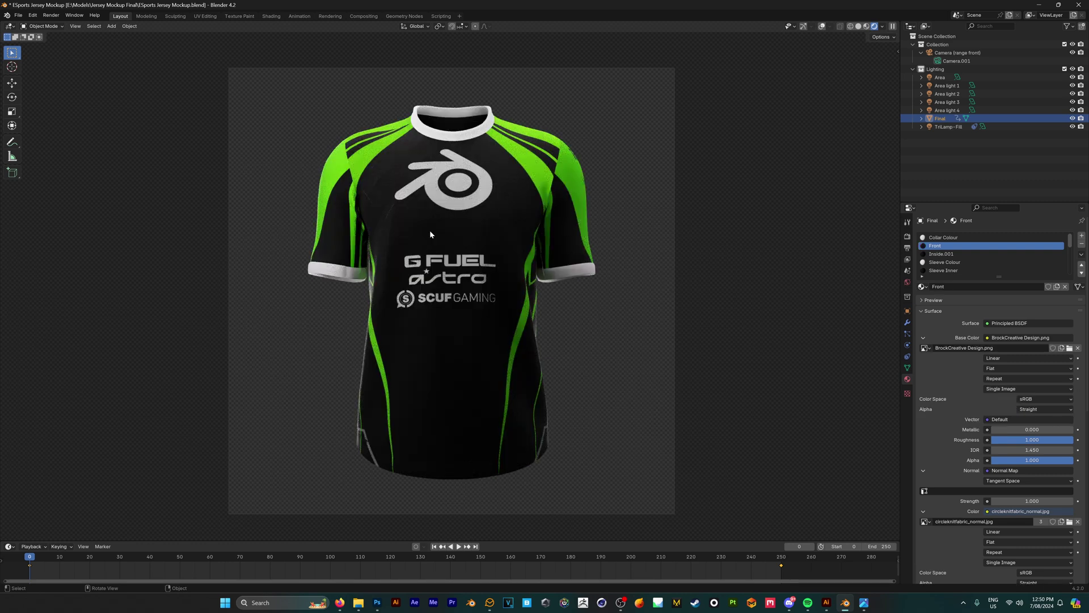
Try a pink Base Color on the Collar Colour material and a purple one on the Sleeve Colour material
click(944, 238)
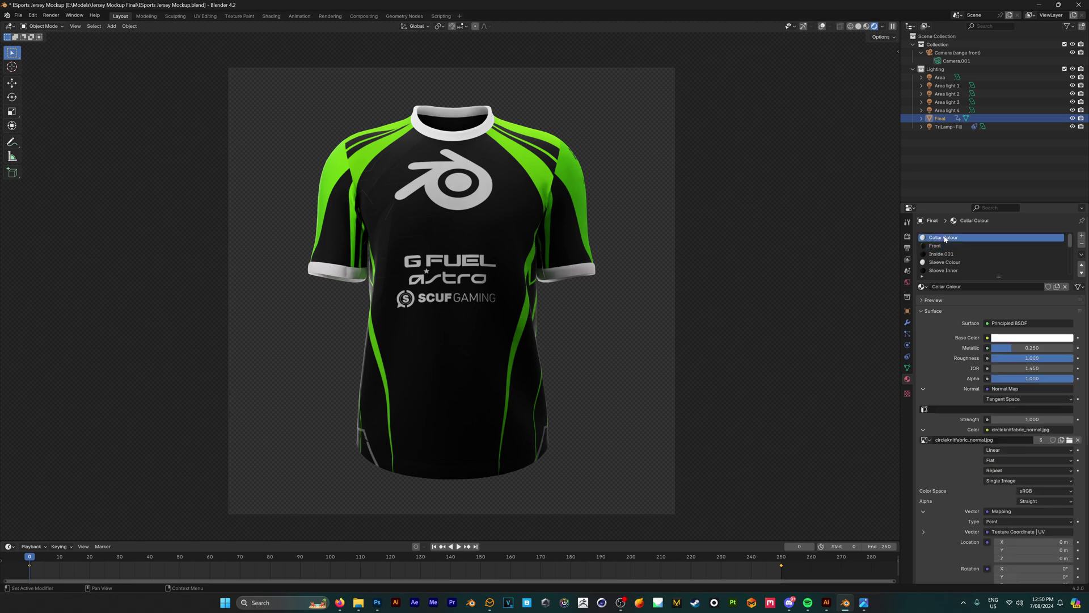
click(1018, 338)
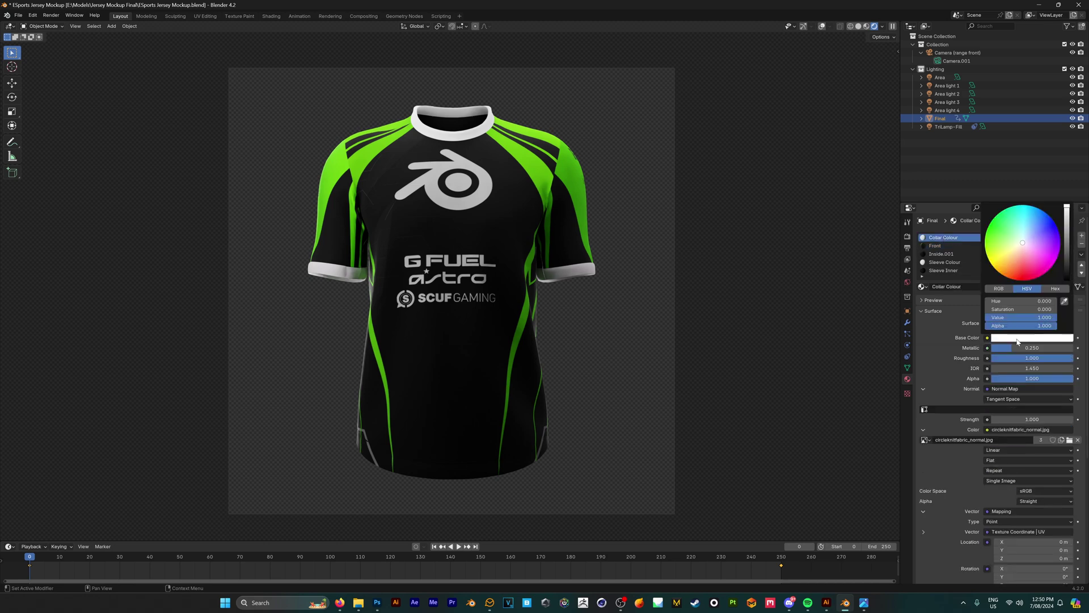
drag(1024, 247, 1058, 262)
click(952, 265)
click(1015, 338)
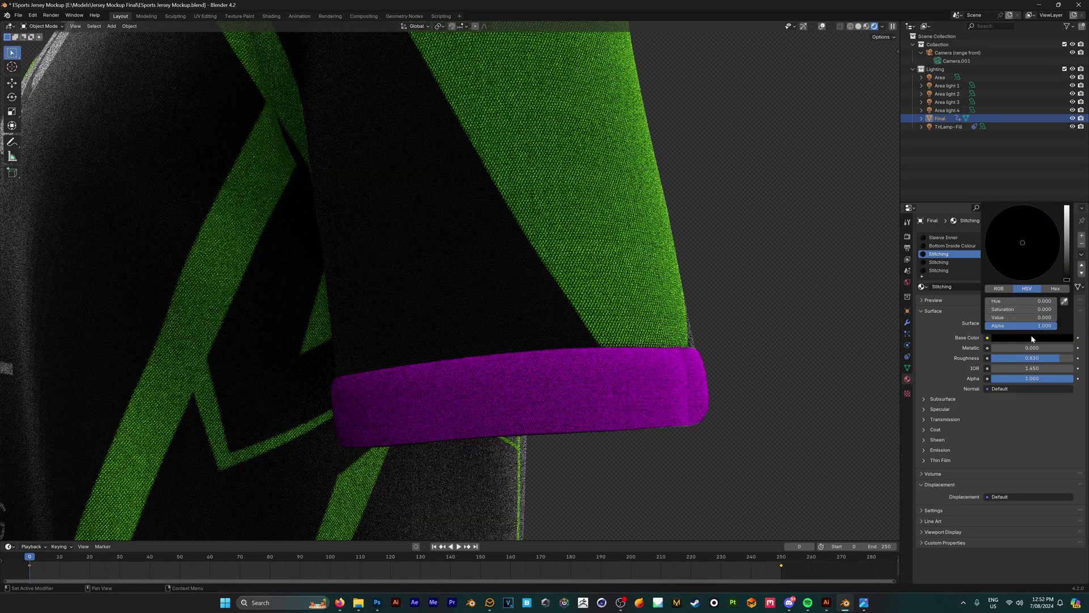
click(1030, 337)
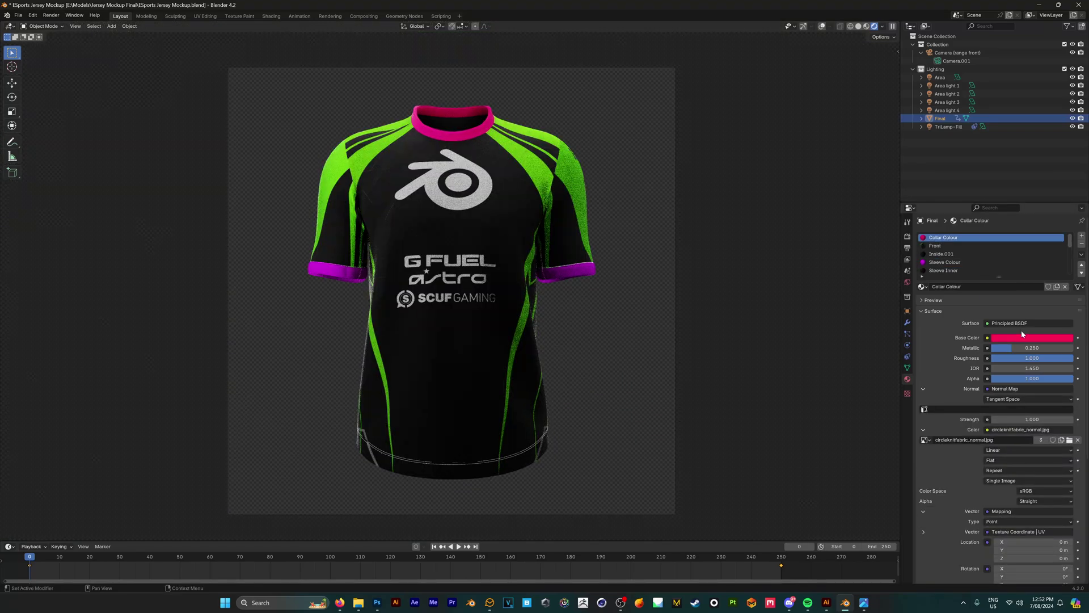
Set the Collar Colour material's Base Color to bright green
click(1021, 337)
click(1013, 252)
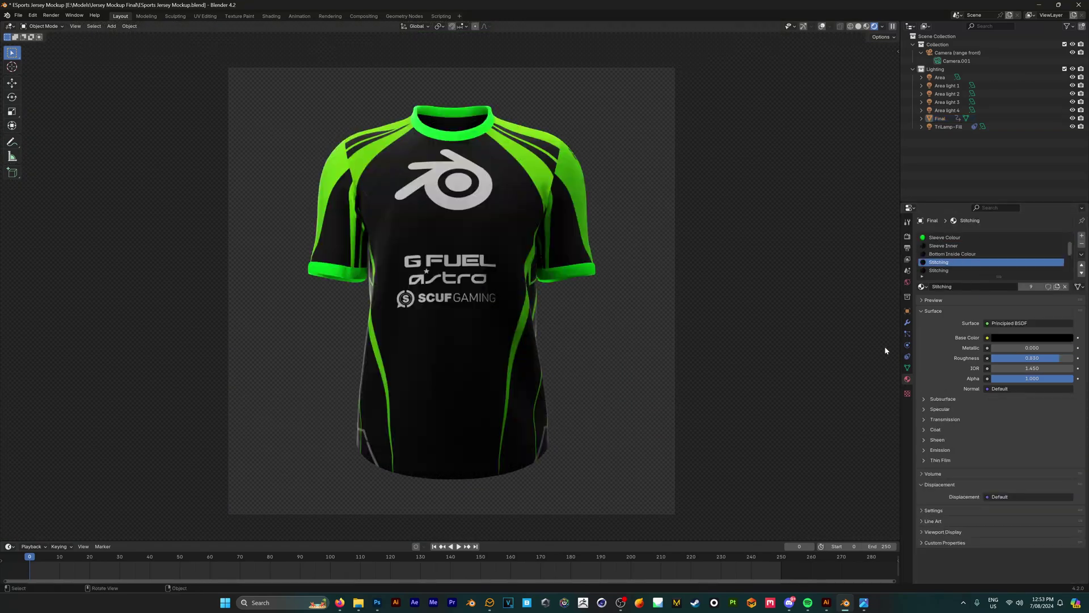
Examine the scene's output settings, including the save location and the available file formats, without changing them
click(907, 249)
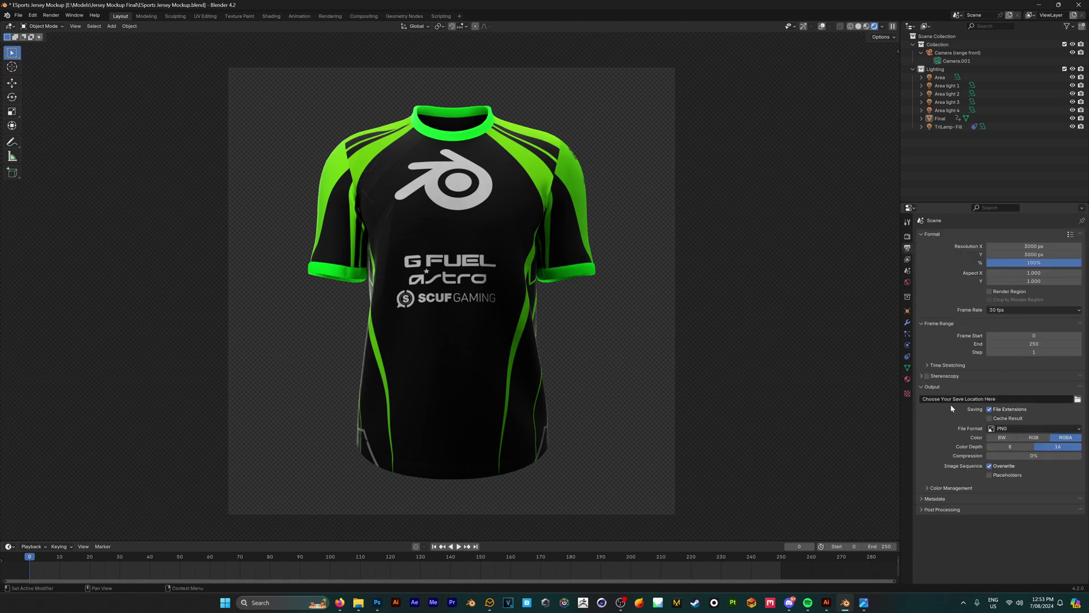
click(1077, 399)
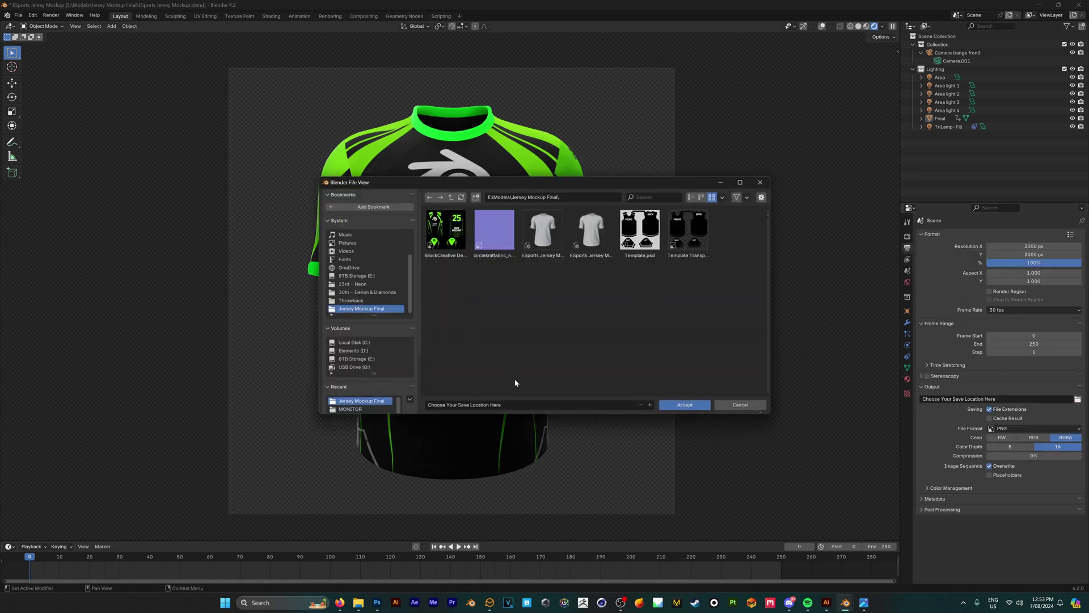
click(729, 406)
click(993, 429)
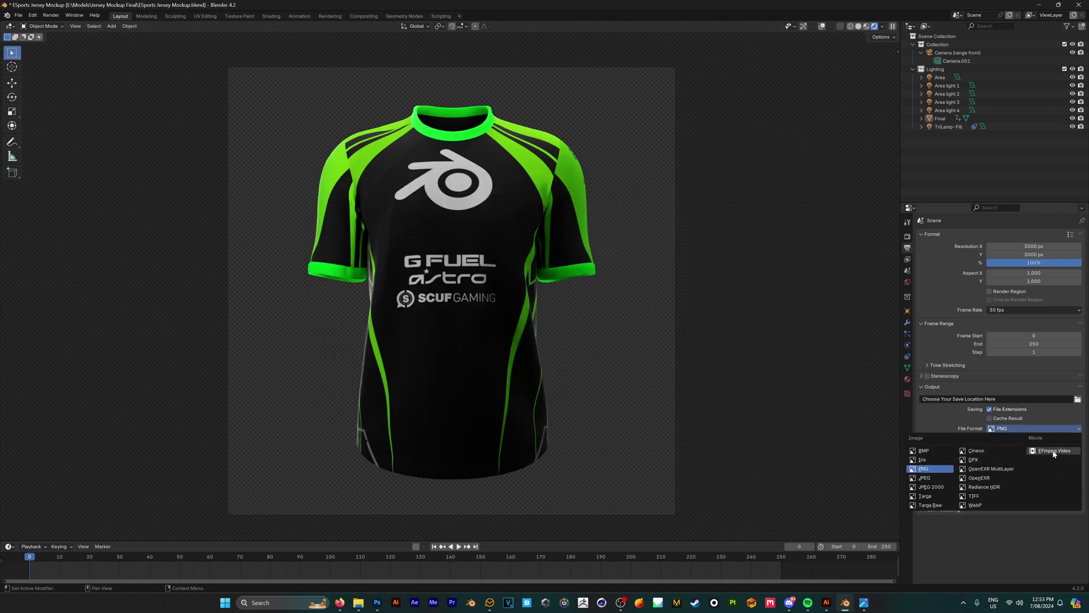
Place the timeline playhead at frame 0 and bring up the render commands
mouse_move(29, 558)
mouse_down()
mouse_move(611, 556)
mouse_move(342, 569)
mouse_move(28, 562)
mouse_up()
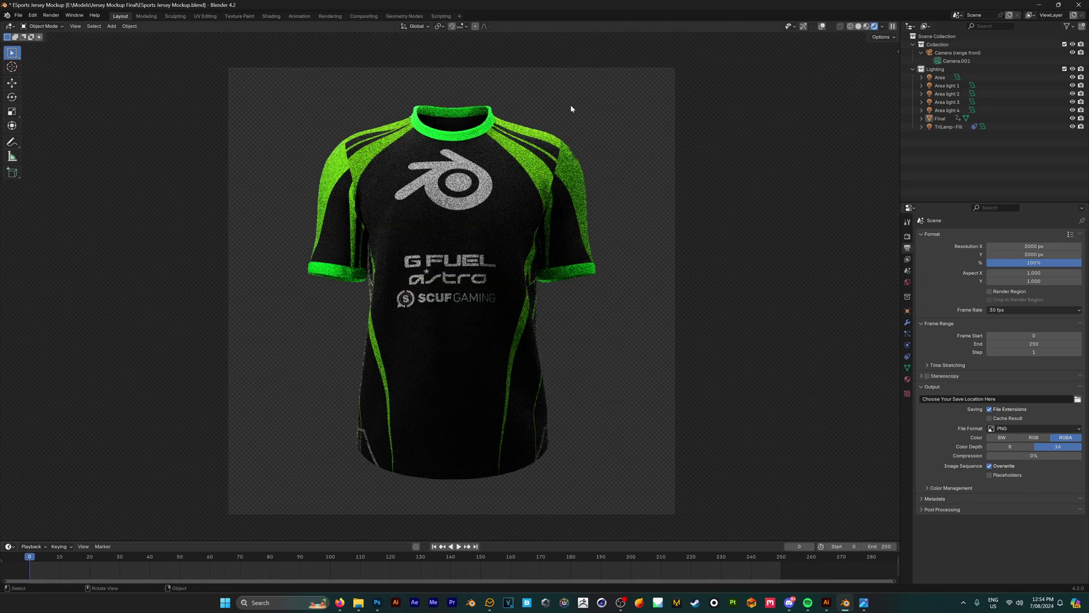
click(51, 15)
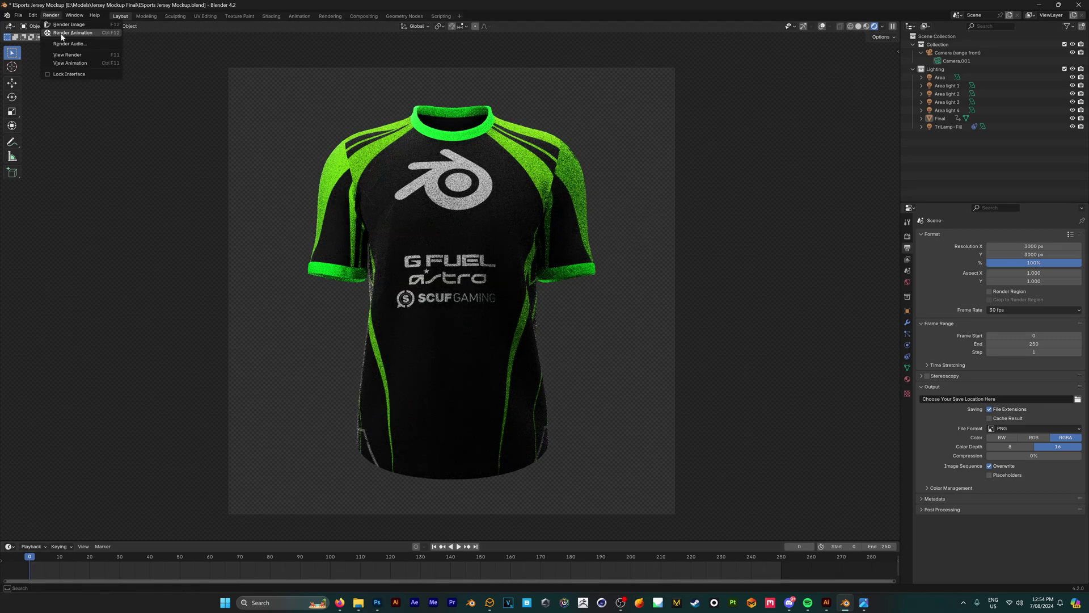